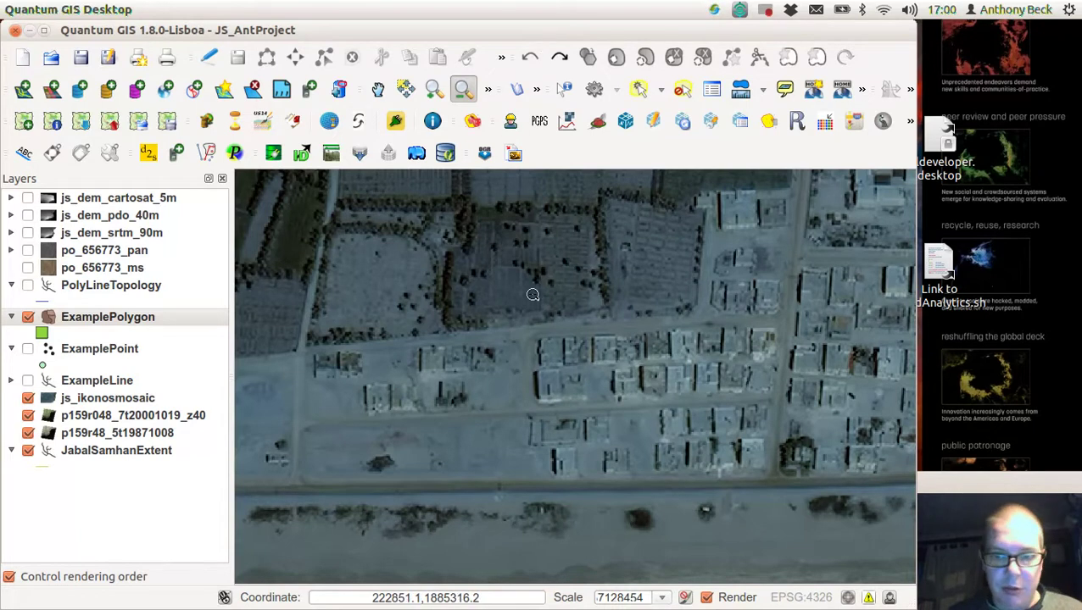
# Select the ExamplePolygon layer and switch it into editing mode
pyautogui.click(82, 318)
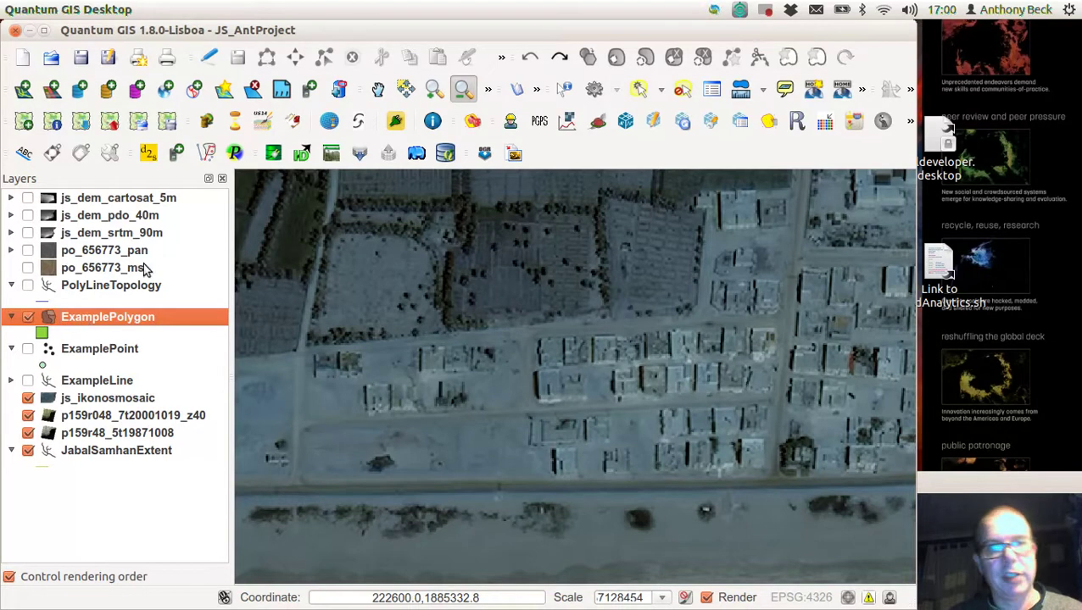
pyautogui.click(212, 61)
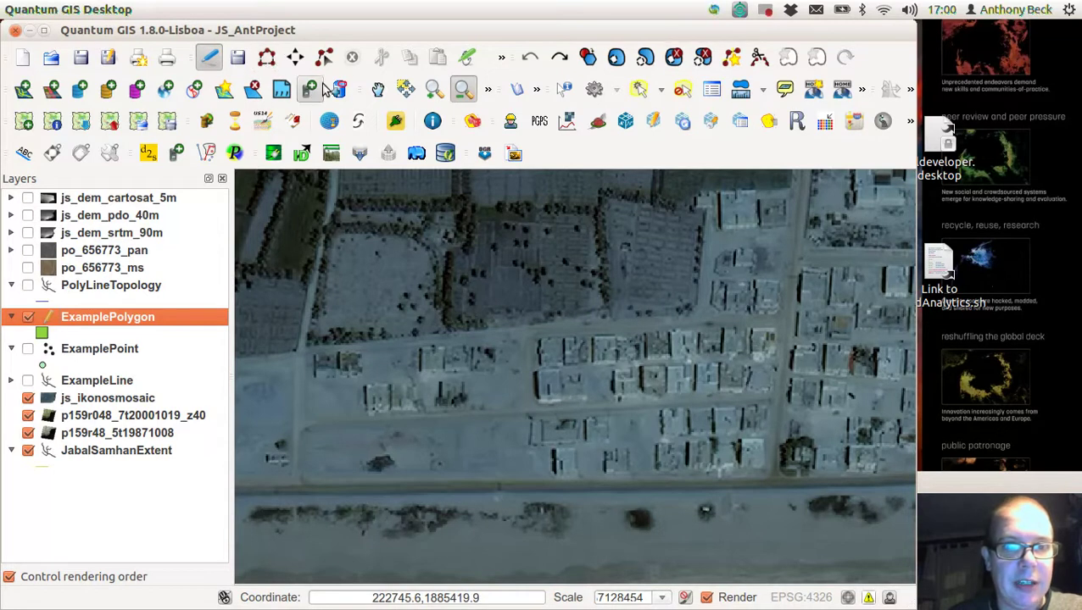
# Zoom into the central housing block and trace the west-end corner building as a rectangular polygon
pyautogui.click(433, 89)
pyautogui.moveTo(515, 424); pyautogui.dragTo(804, 257)
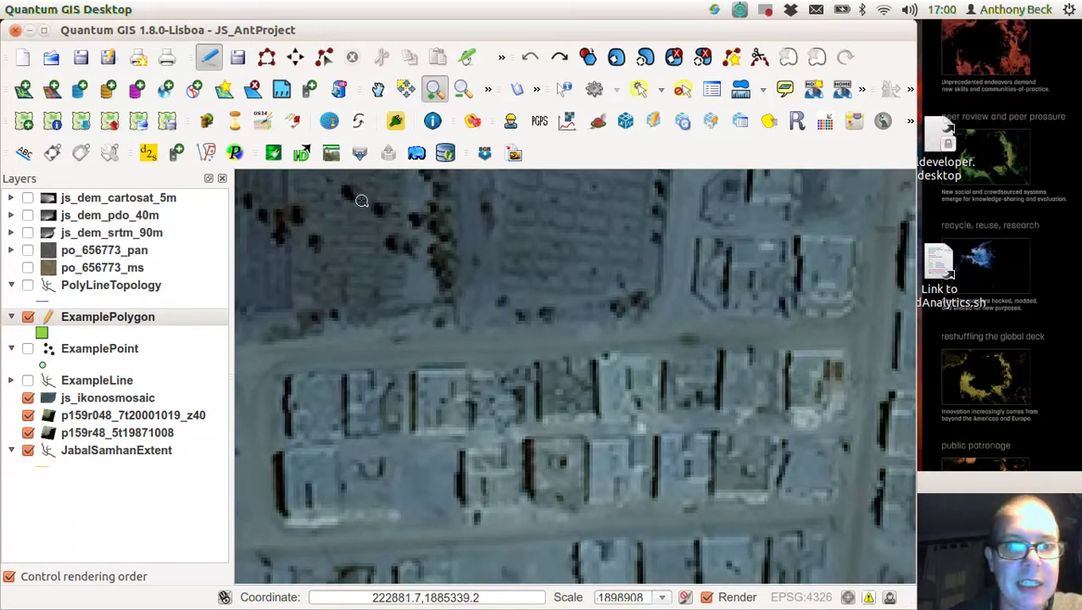
pyautogui.click(266, 57)
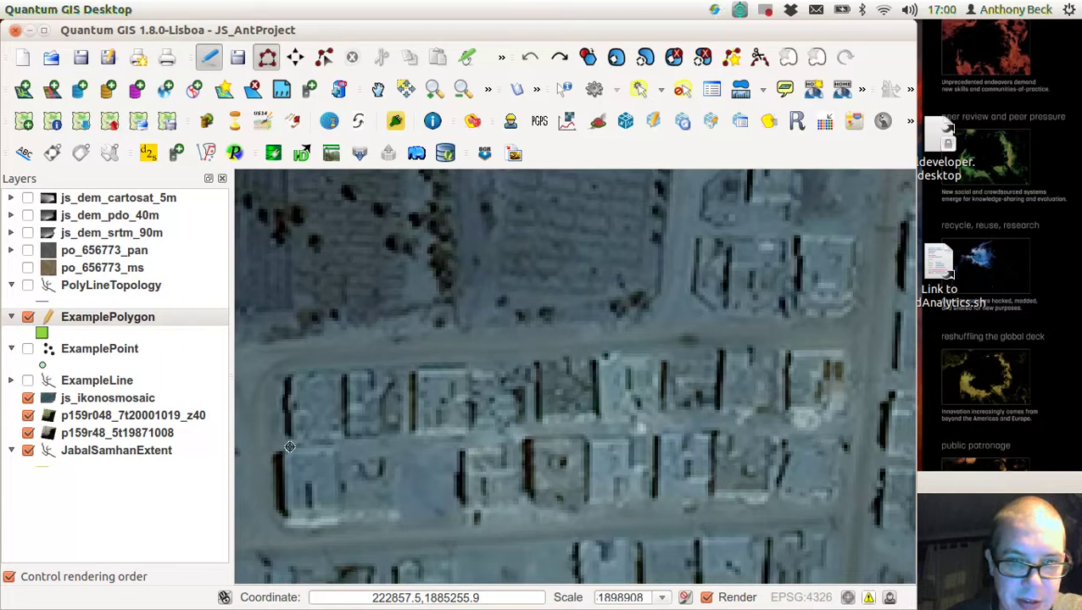
pyautogui.moveTo(289, 446); pyautogui.dragTo(348, 367)
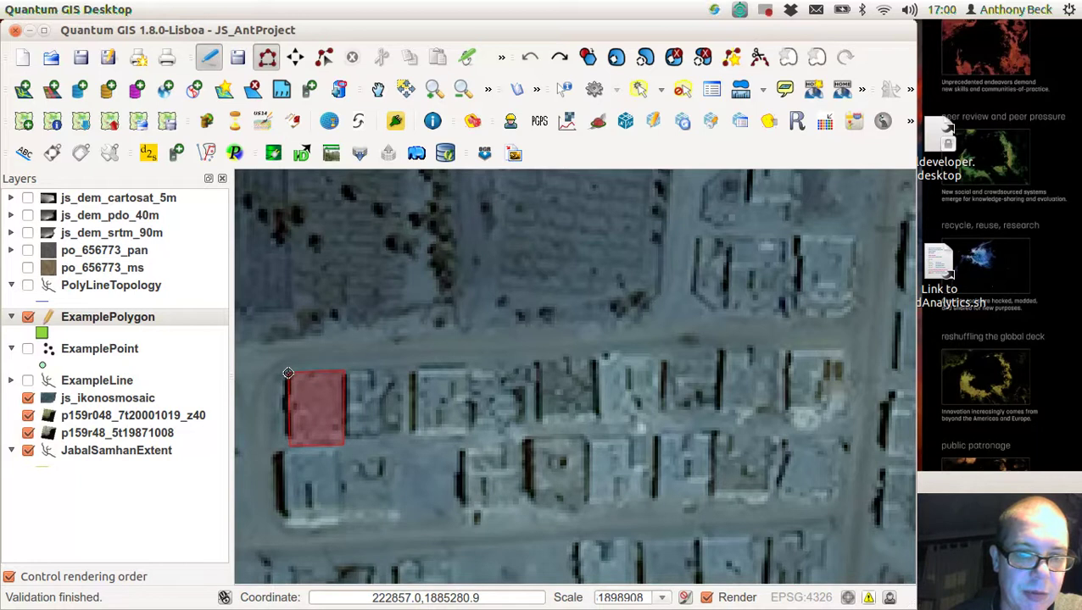
pyautogui.rightClick(288, 374)
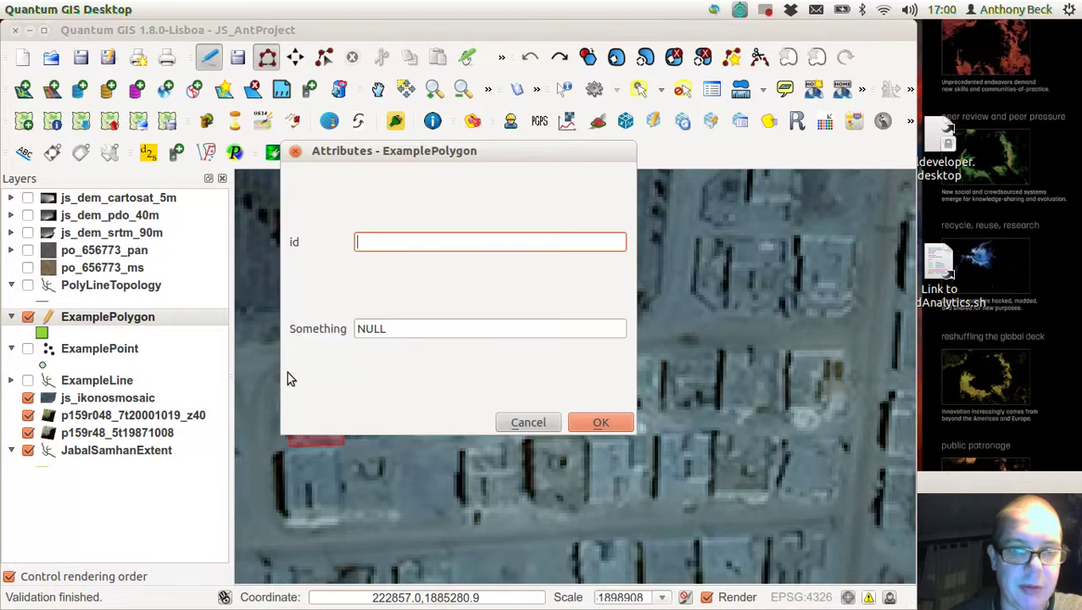
pyautogui.click(584, 419)
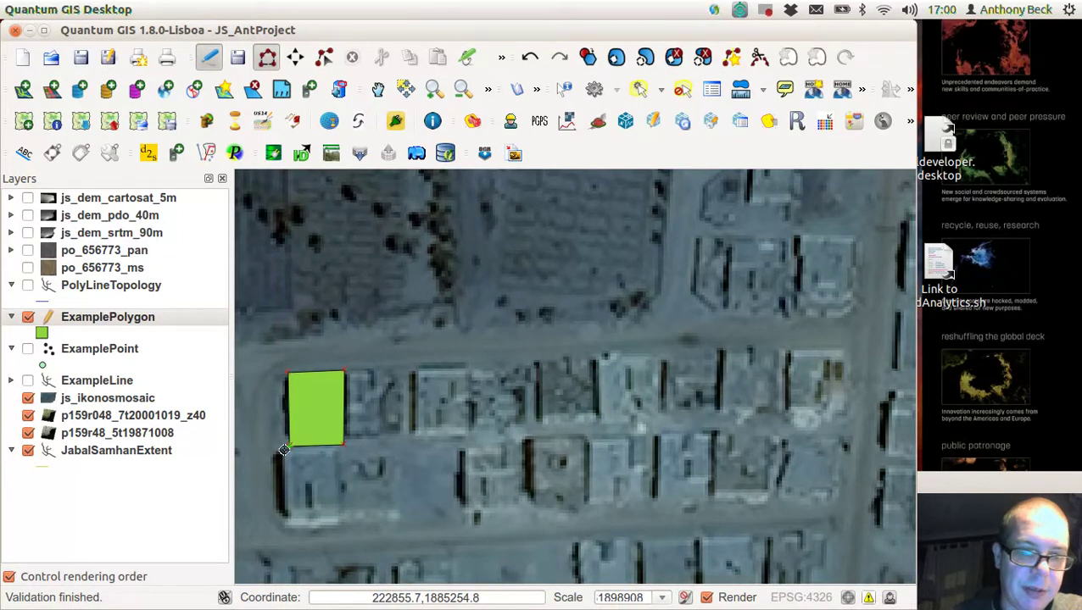
# Outline the building directly south of the first one, sharing its bottom edge
pyautogui.click(284, 449)
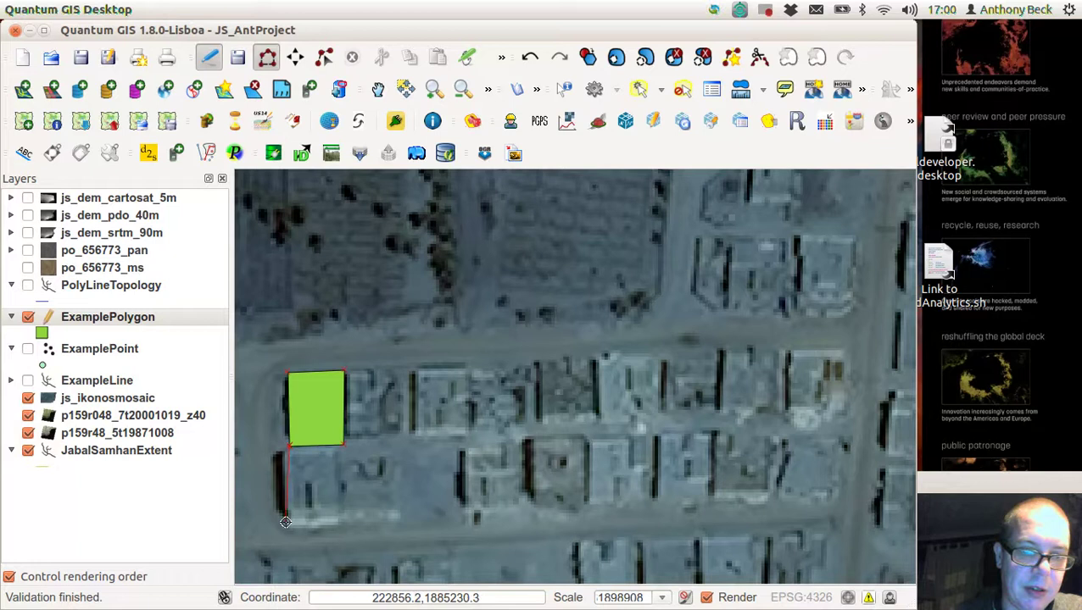
pyautogui.click(285, 522)
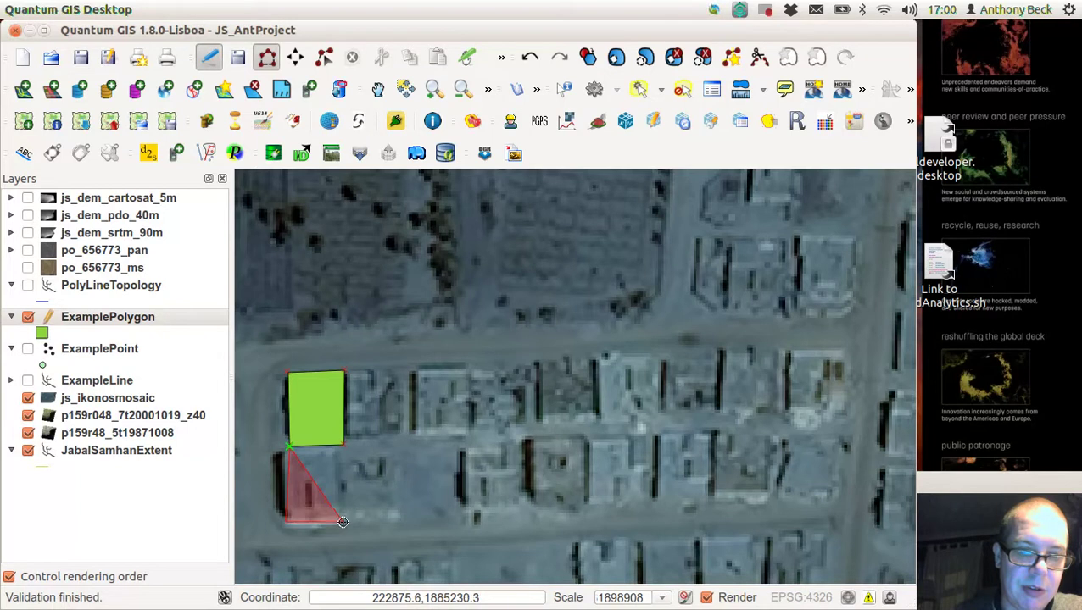
pyautogui.click(342, 521)
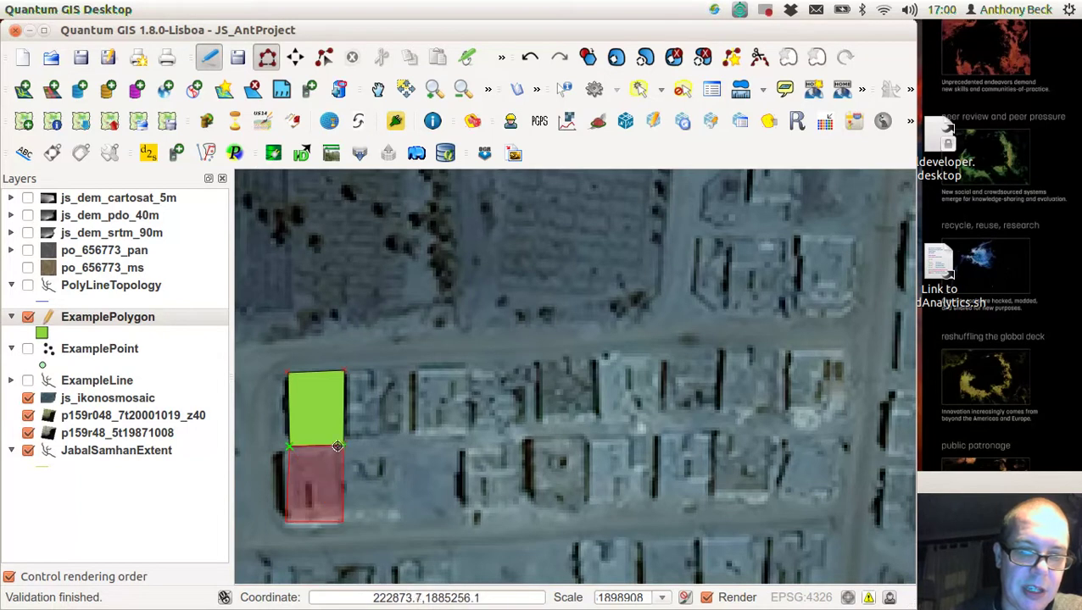
pyautogui.rightClick(338, 447)
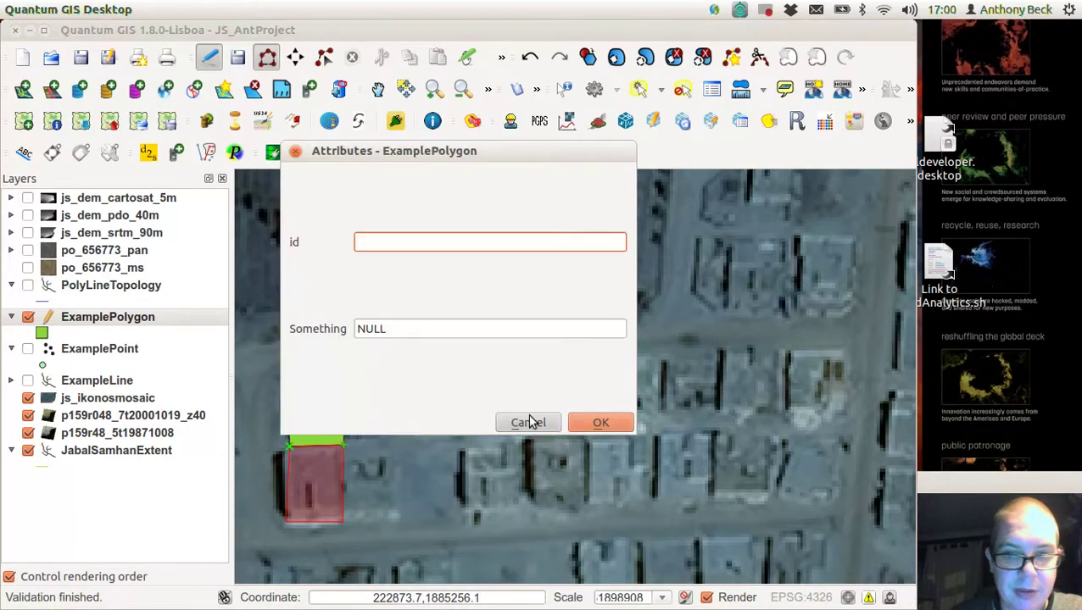
pyautogui.click(596, 426)
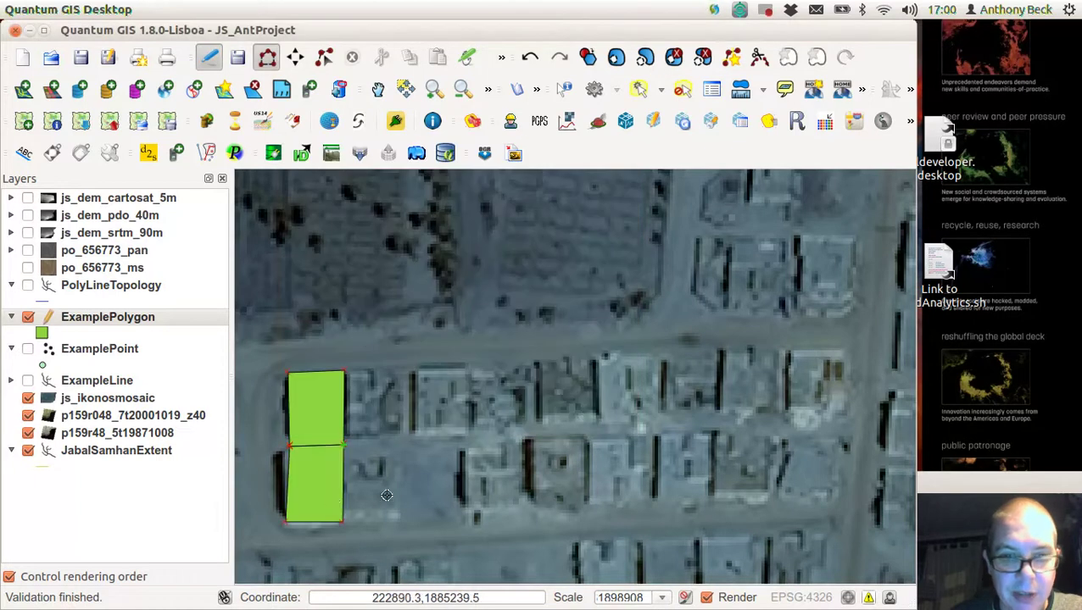
# Outline the building adjoining the first one's east side and save it
pyautogui.click(350, 371)
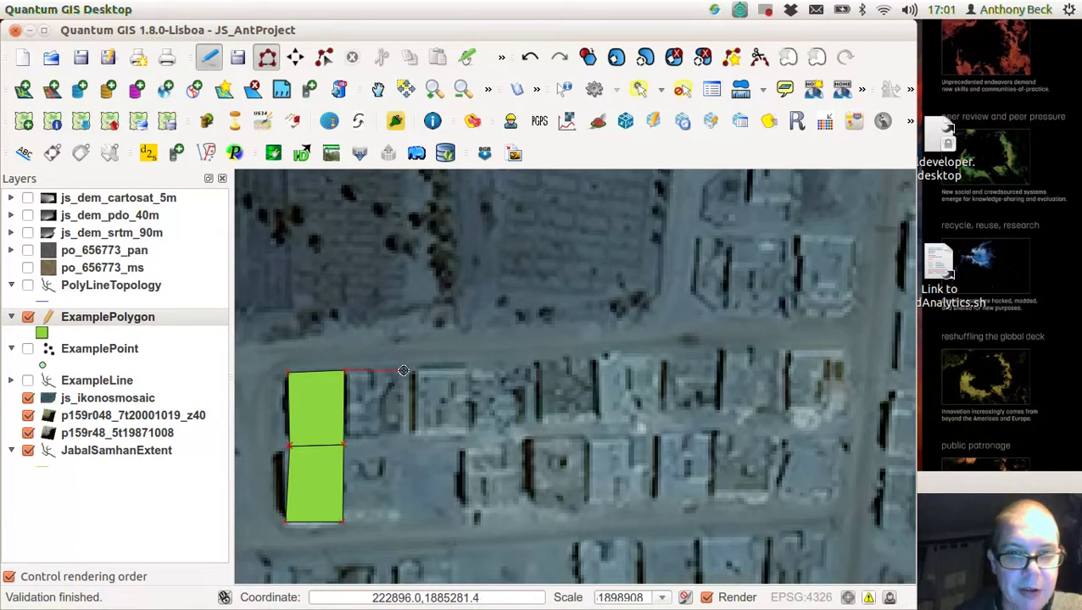
pyautogui.click(404, 372)
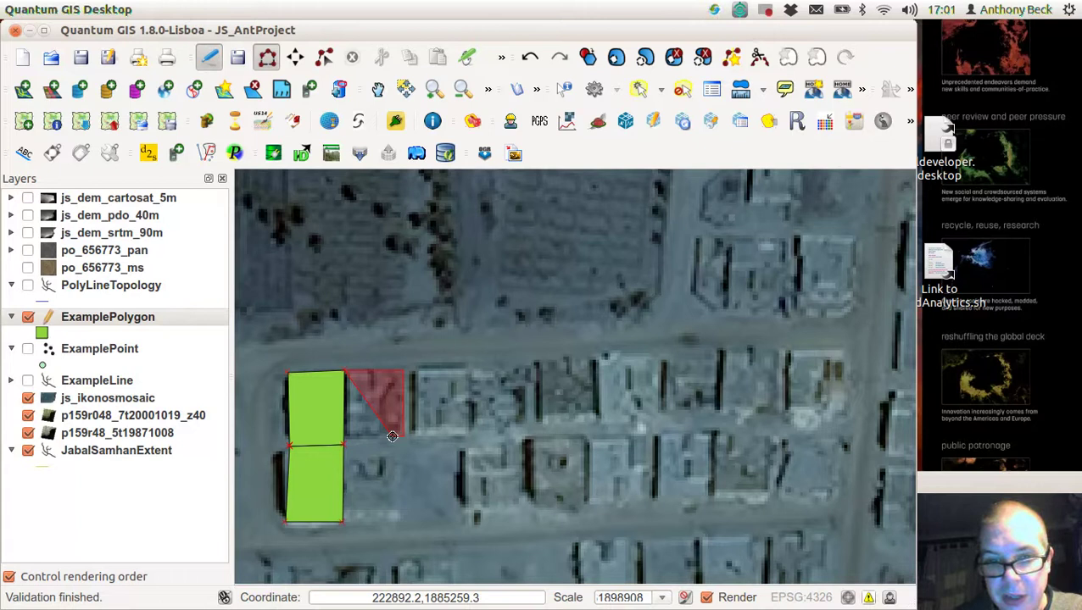
pyautogui.click(405, 436)
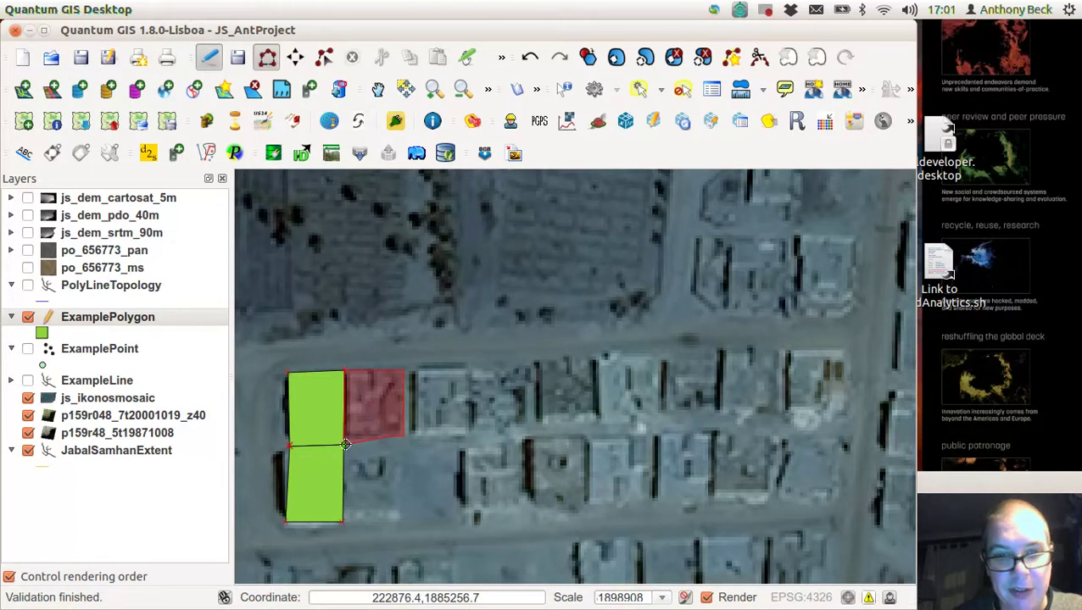
pyautogui.rightClick(345, 444)
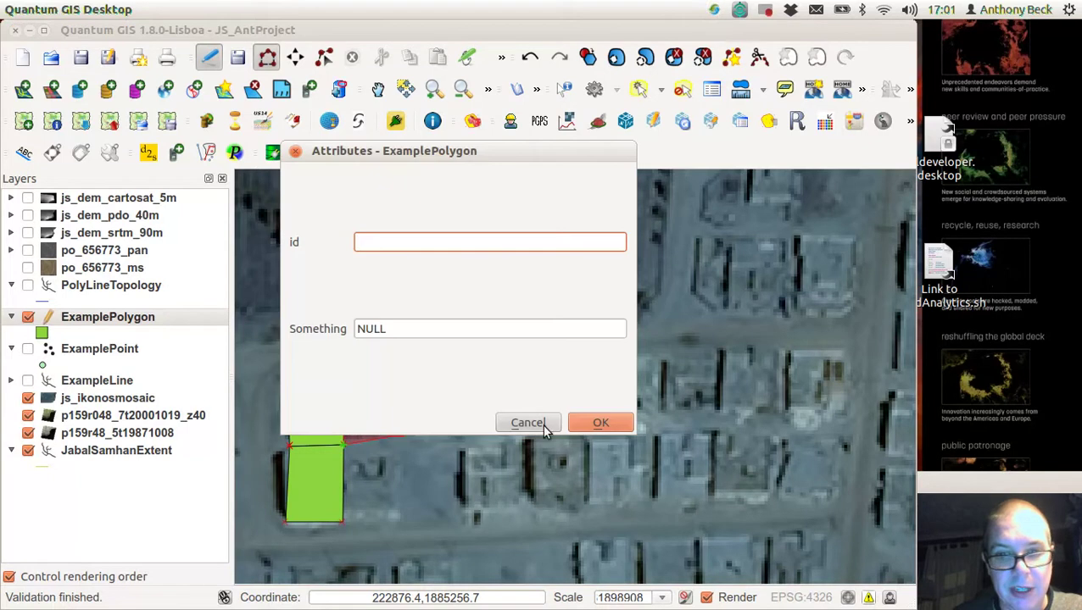
pyautogui.click(589, 424)
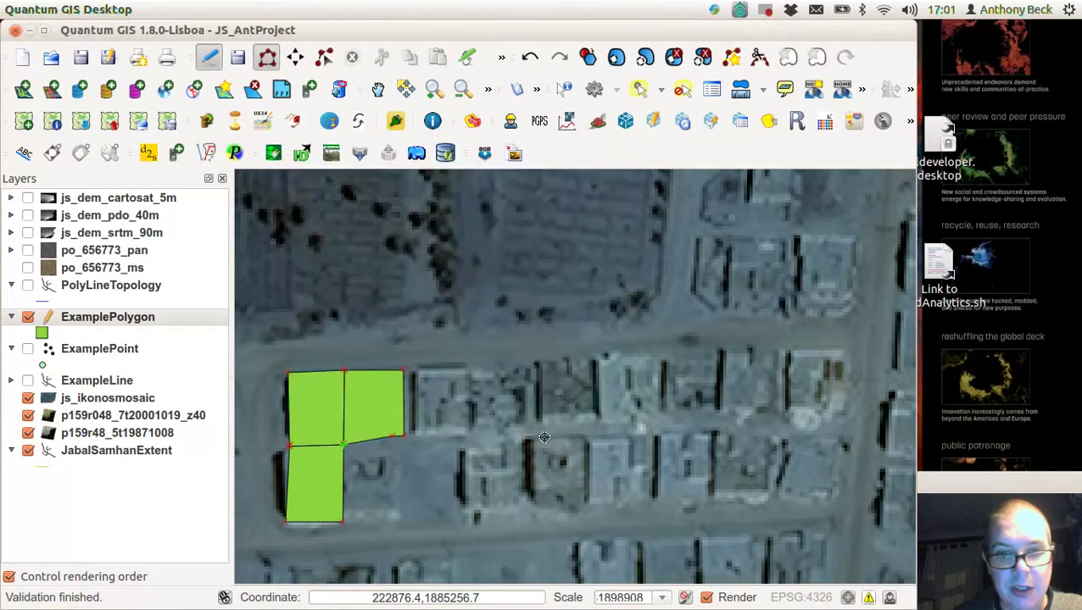
# Outline the lower building beneath the eastern building, starting at the shared inner corner
pyautogui.click(345, 444)
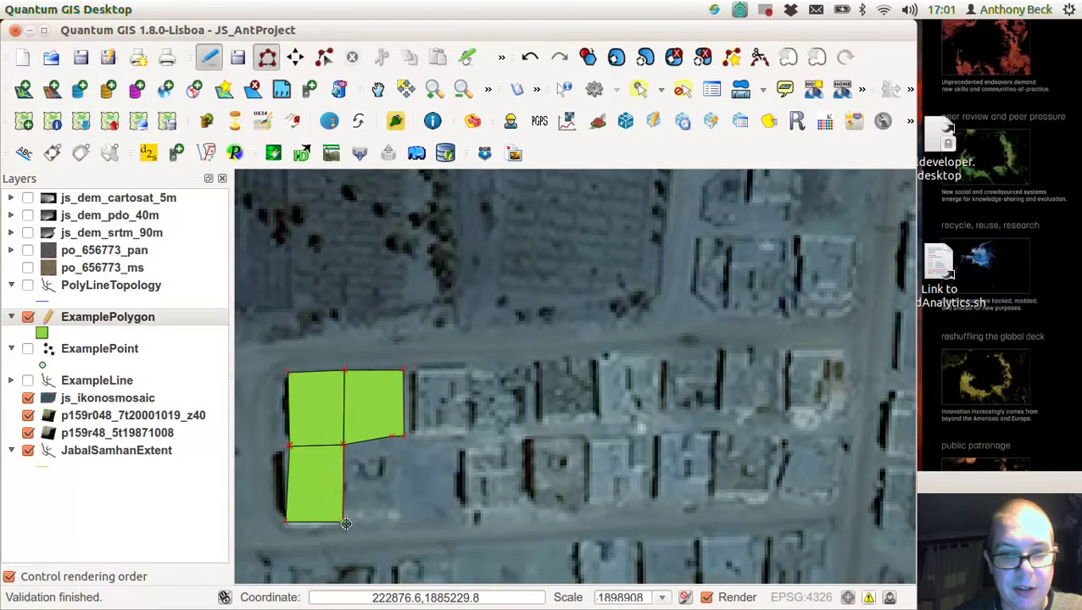
pyautogui.click(344, 522)
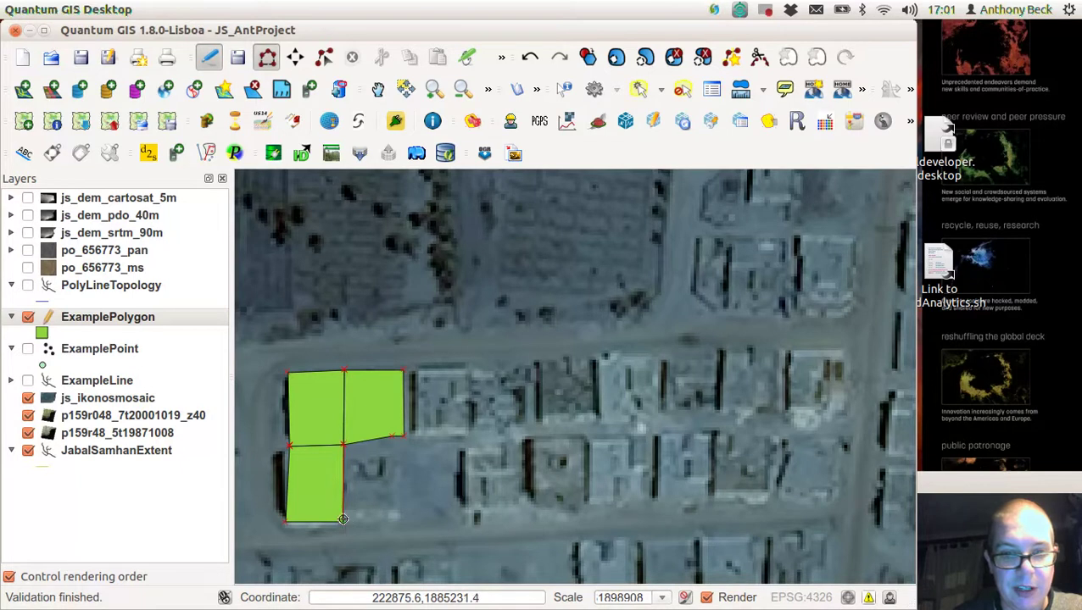
pyautogui.click(397, 517)
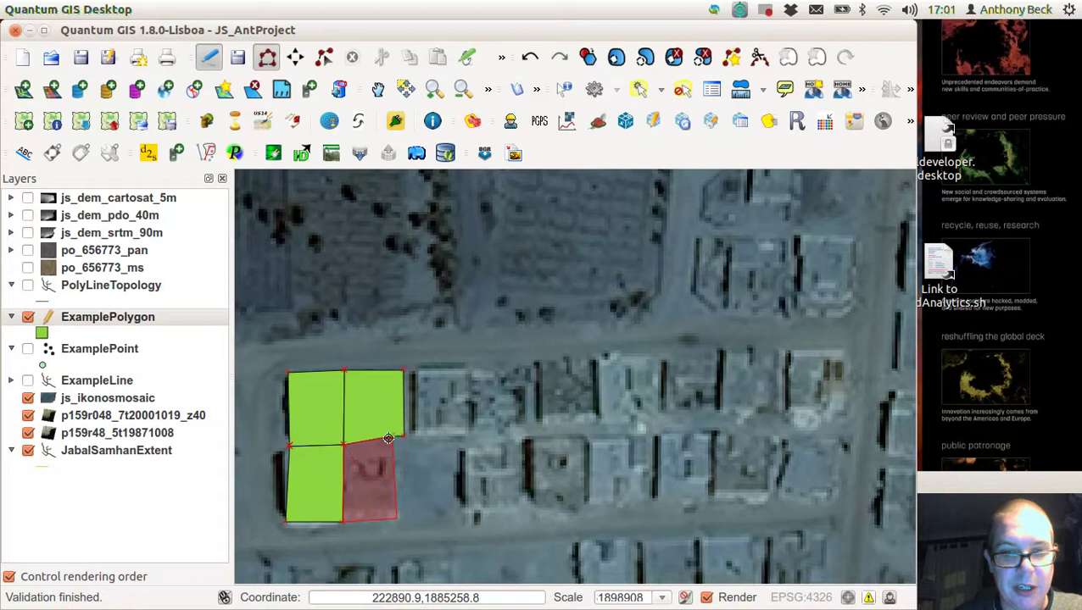
pyautogui.rightClick(390, 434)
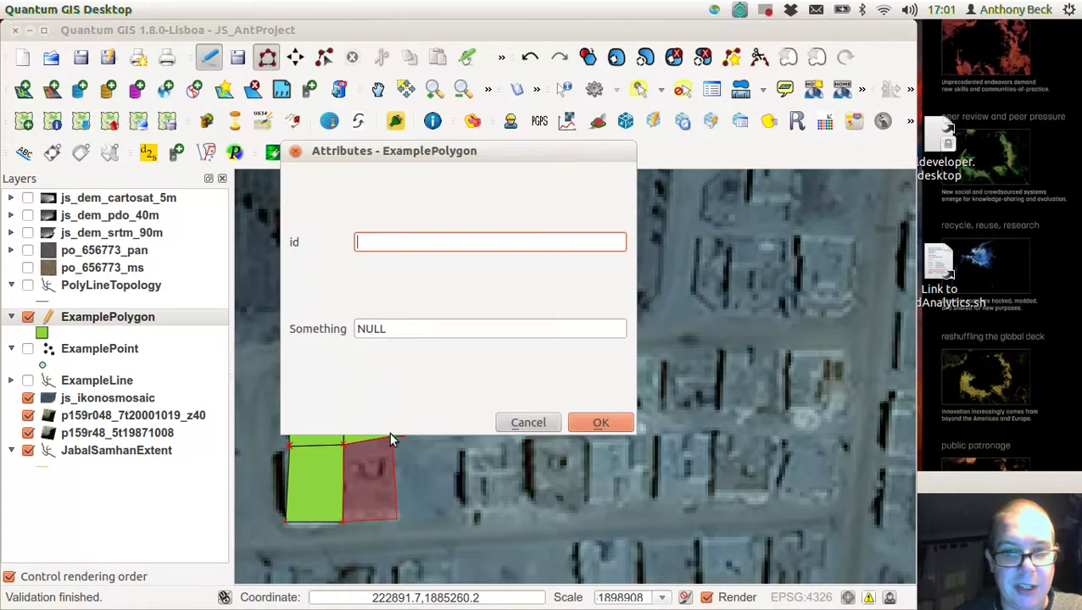
pyautogui.click(596, 423)
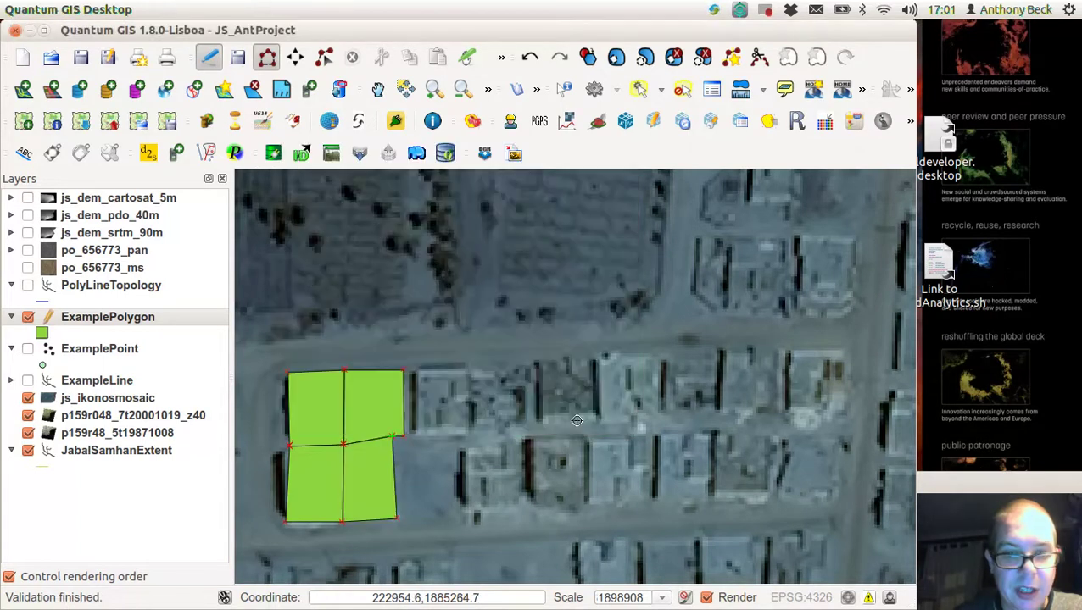
# Trace the next top-row building east of the eastern building and accept its attributes
pyautogui.click(403, 372)
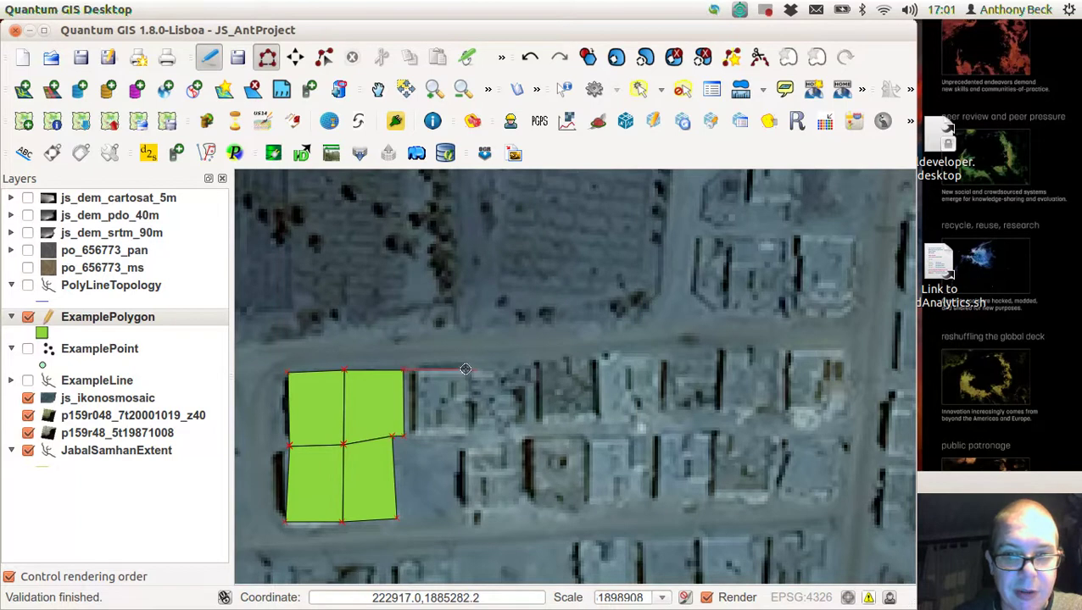
pyautogui.click(465, 369)
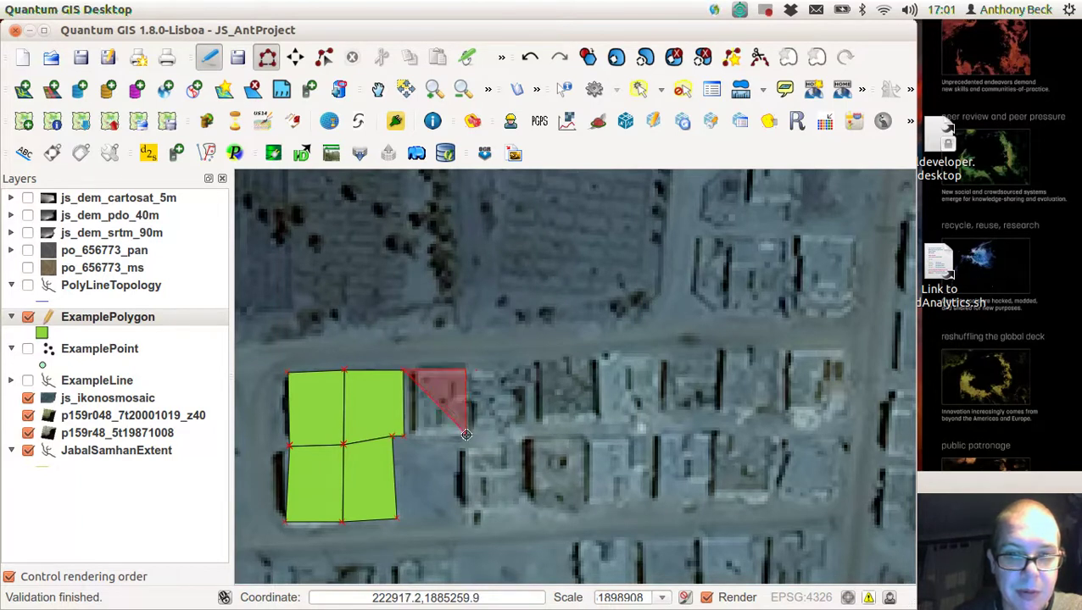
pyautogui.click(465, 434)
pyautogui.click(403, 436)
pyautogui.rightClick(403, 436)
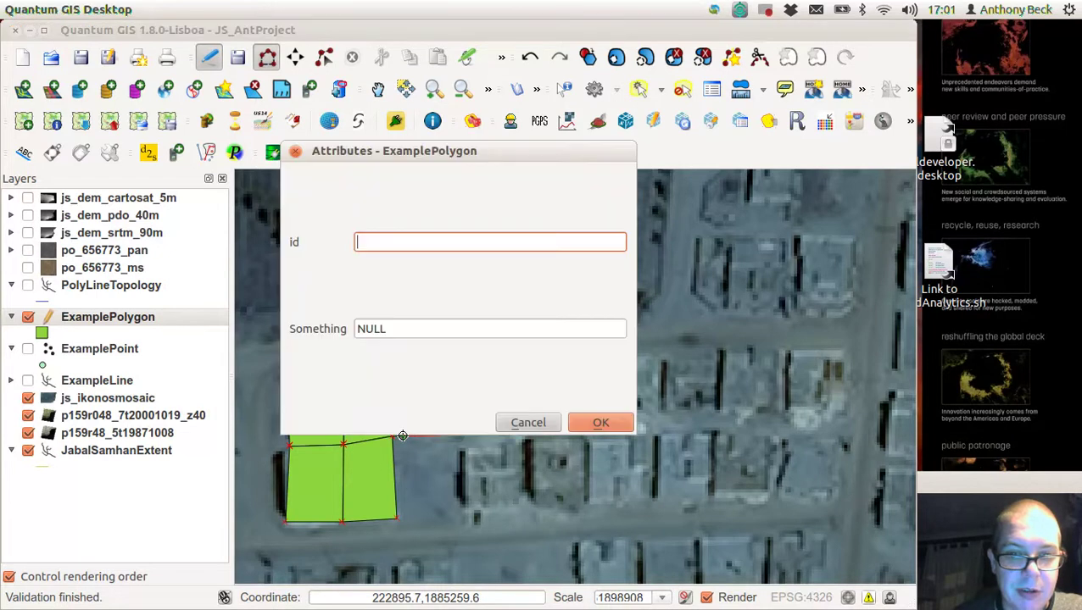
pyautogui.click(598, 422)
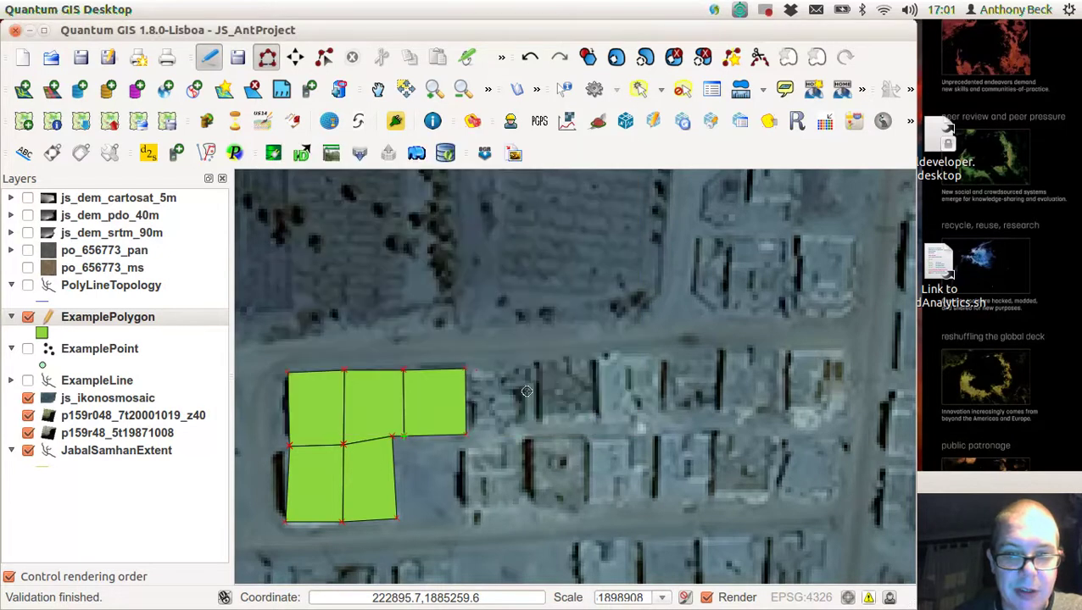
# Trace the fourth top-row building along the street edge and accept its attributes
pyautogui.click(466, 371)
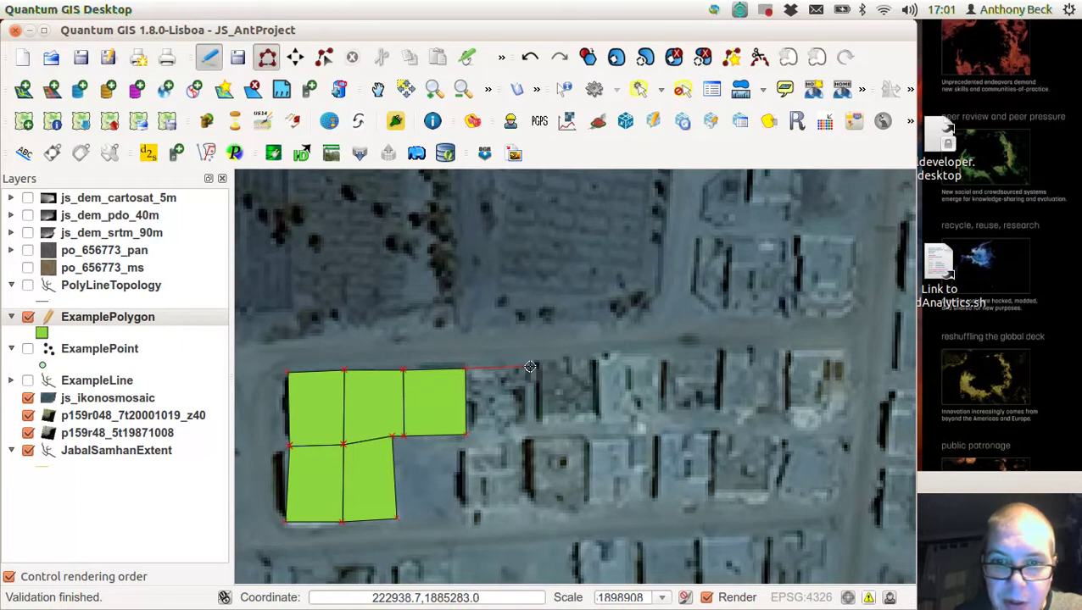
pyautogui.click(530, 367)
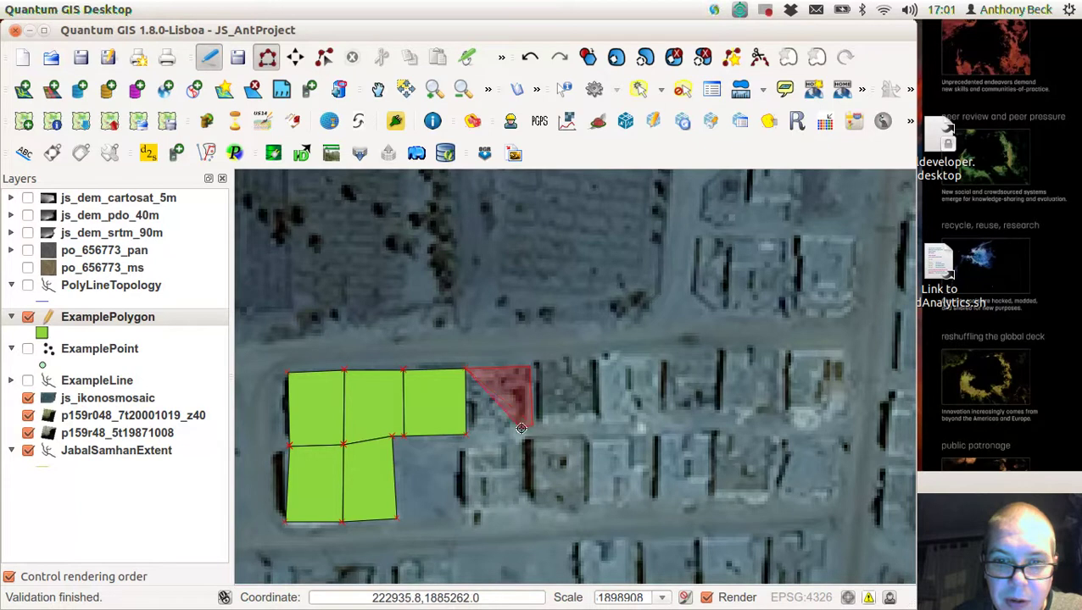
pyautogui.click(532, 426)
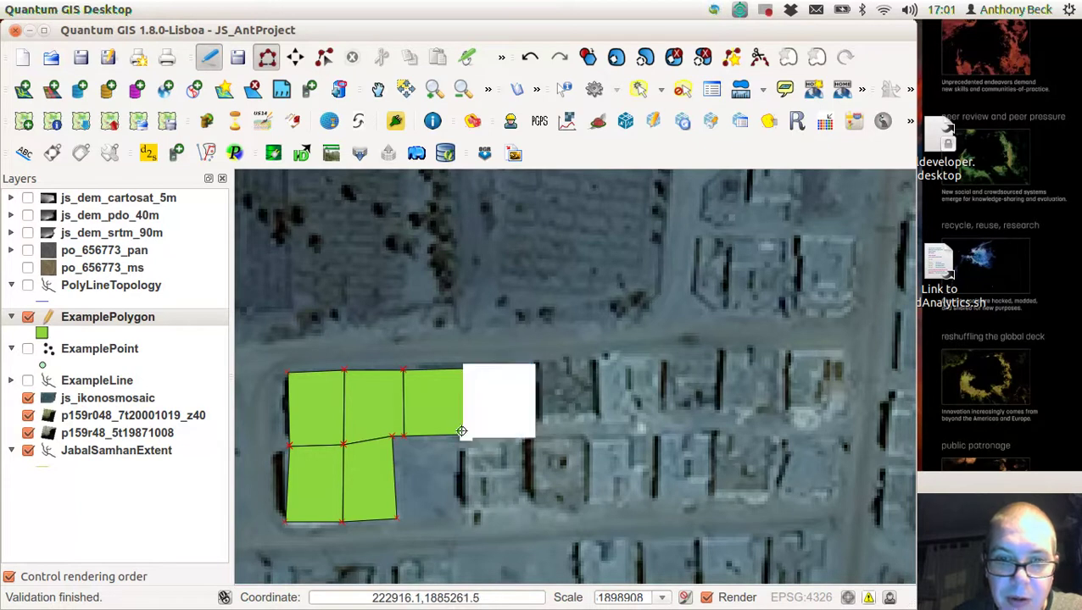
pyautogui.rightClick(462, 433)
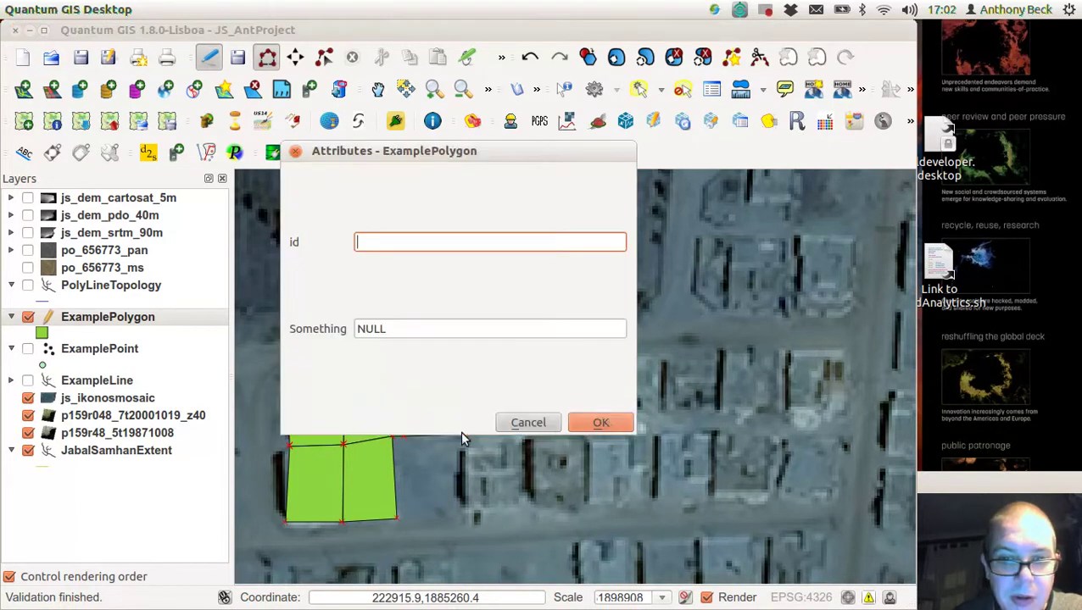
pyautogui.click(607, 422)
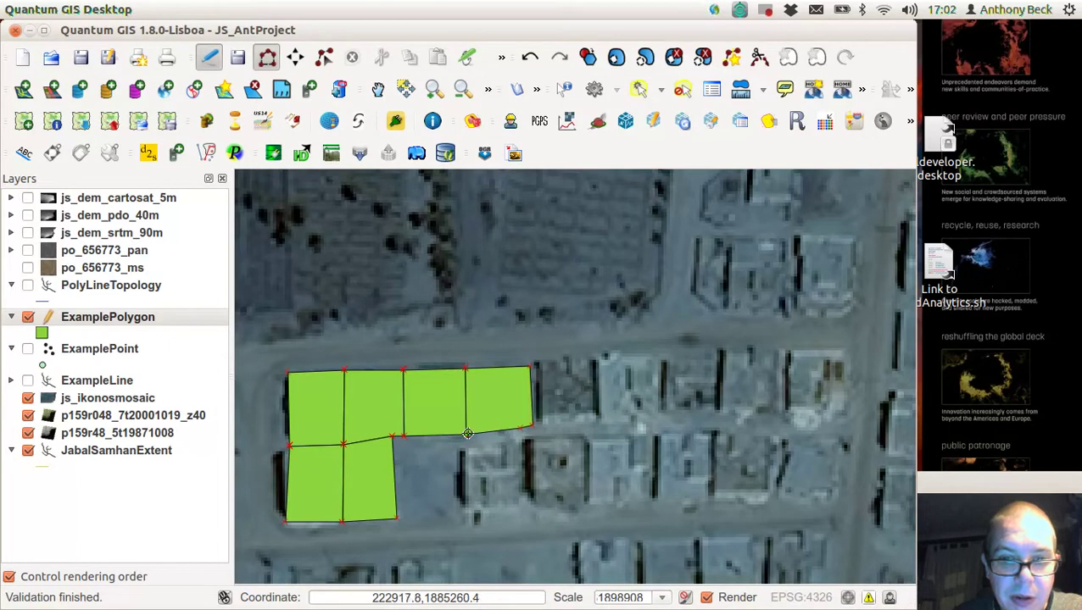
pyautogui.click(464, 435)
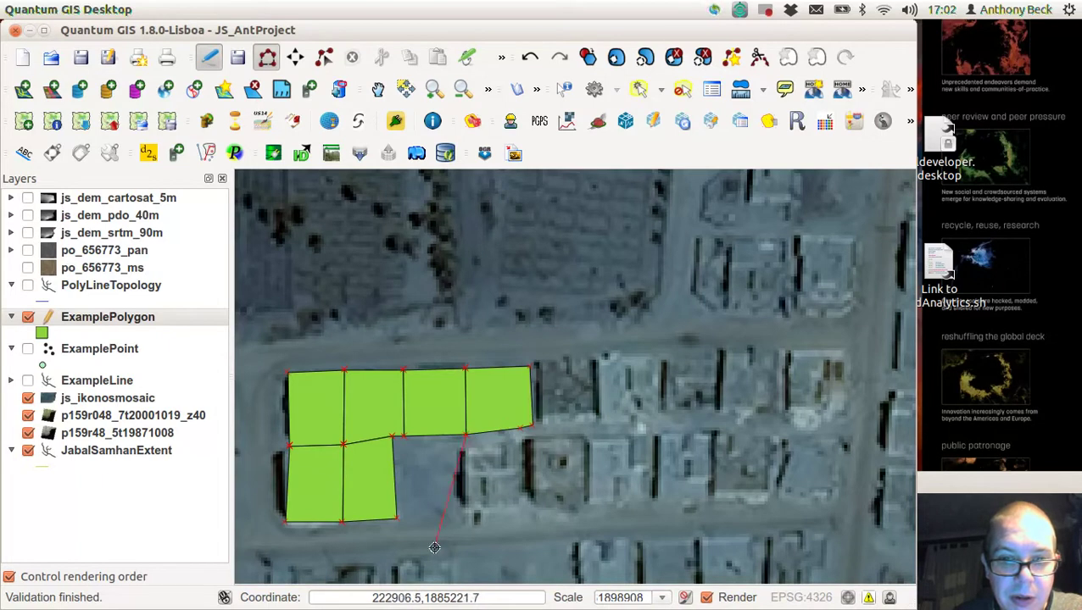
# Finish the lower building below the fourth top-row building and accept its attributes
pyautogui.click(464, 514)
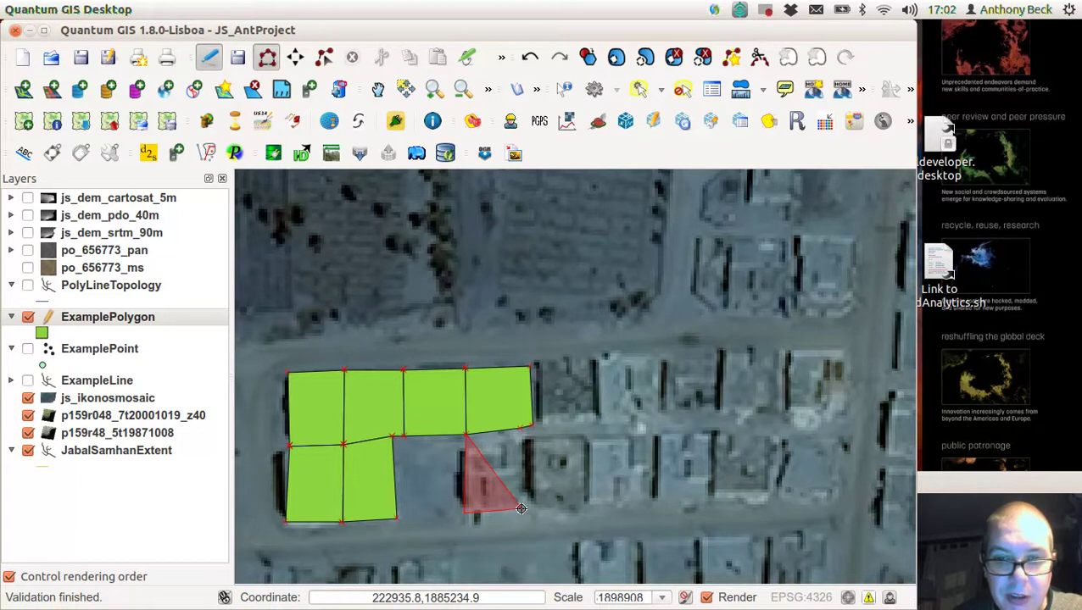
pyautogui.click(521, 508)
pyautogui.rightClick(523, 435)
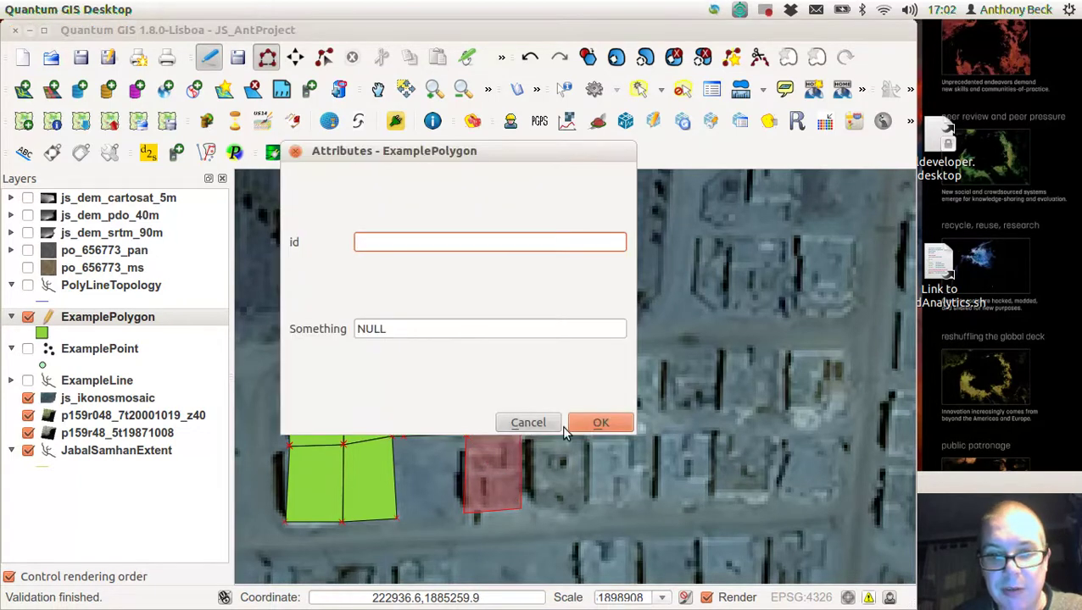
pyautogui.click(594, 426)
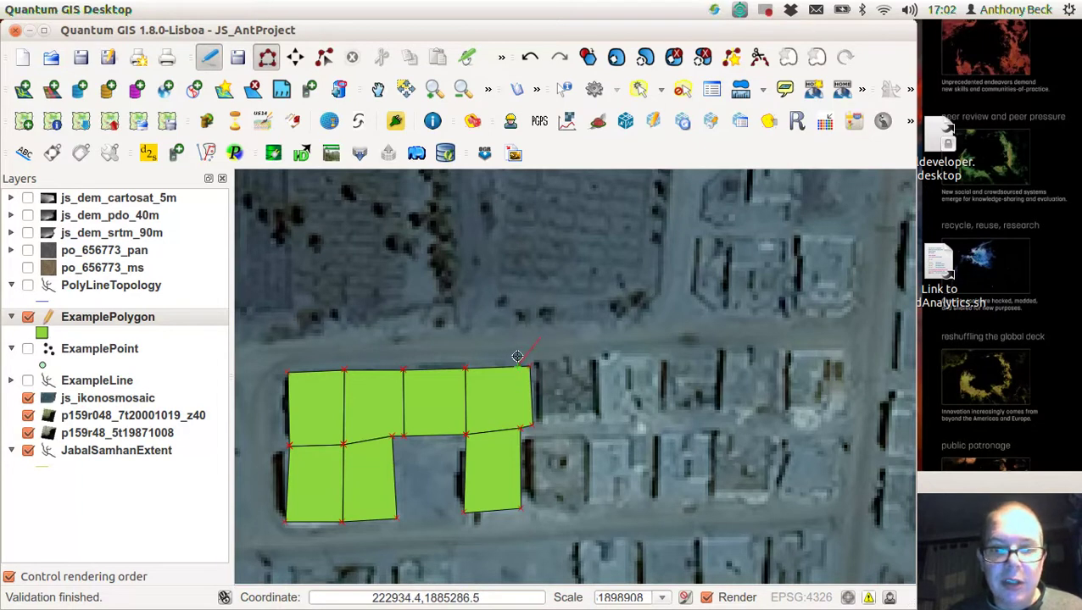
# Trace the angled multi-corner building capping the row's east end and accept its attributes
pyautogui.click(538, 340)
pyautogui.click(512, 392)
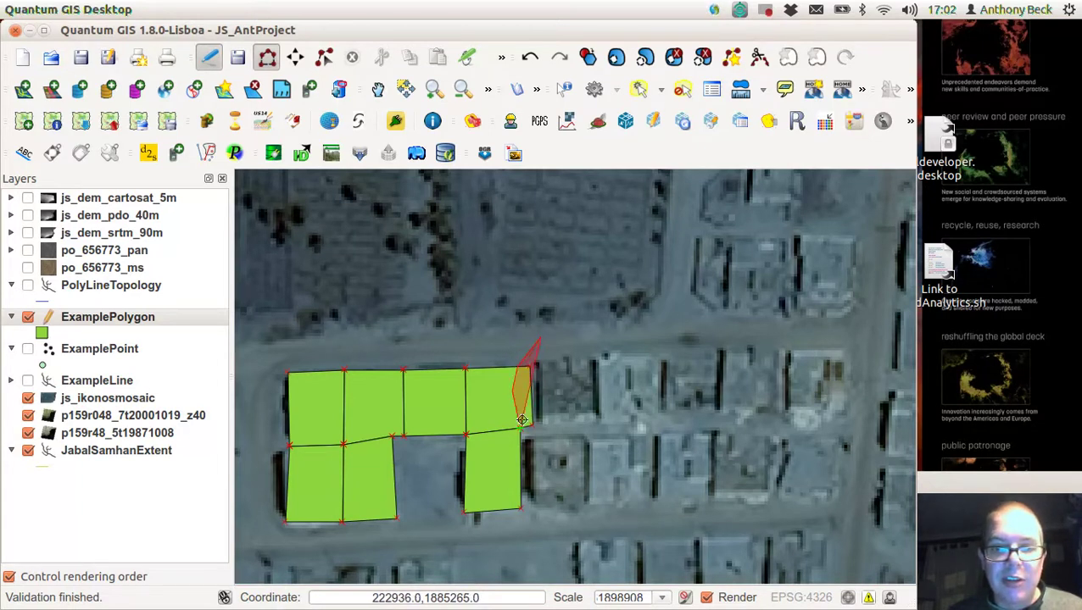
pyautogui.click(531, 407)
pyautogui.click(567, 413)
pyautogui.click(592, 403)
pyautogui.click(604, 379)
pyautogui.click(591, 346)
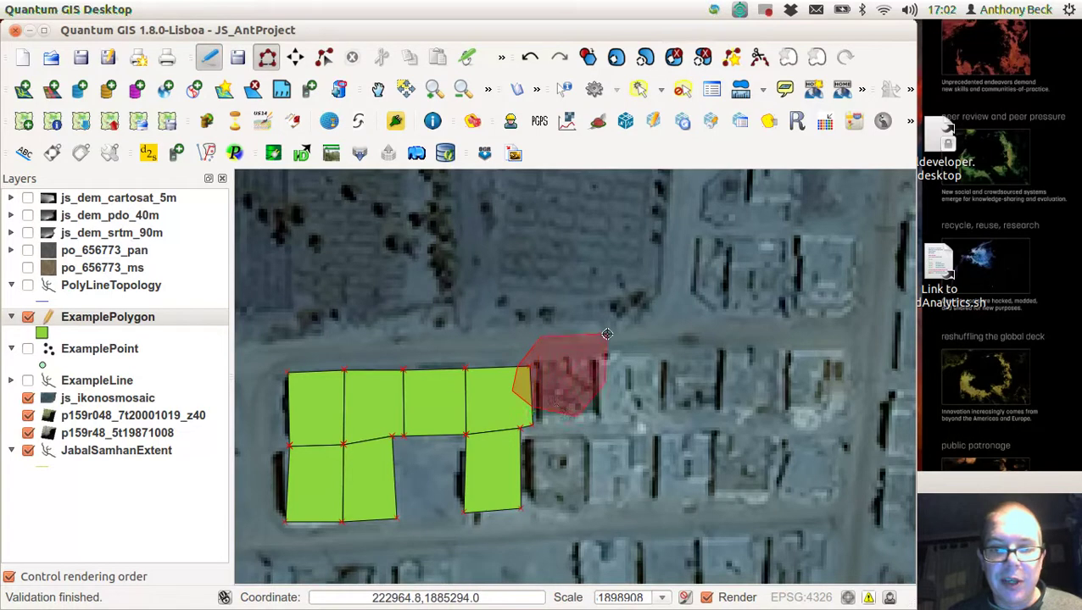
pyautogui.rightClick(558, 315)
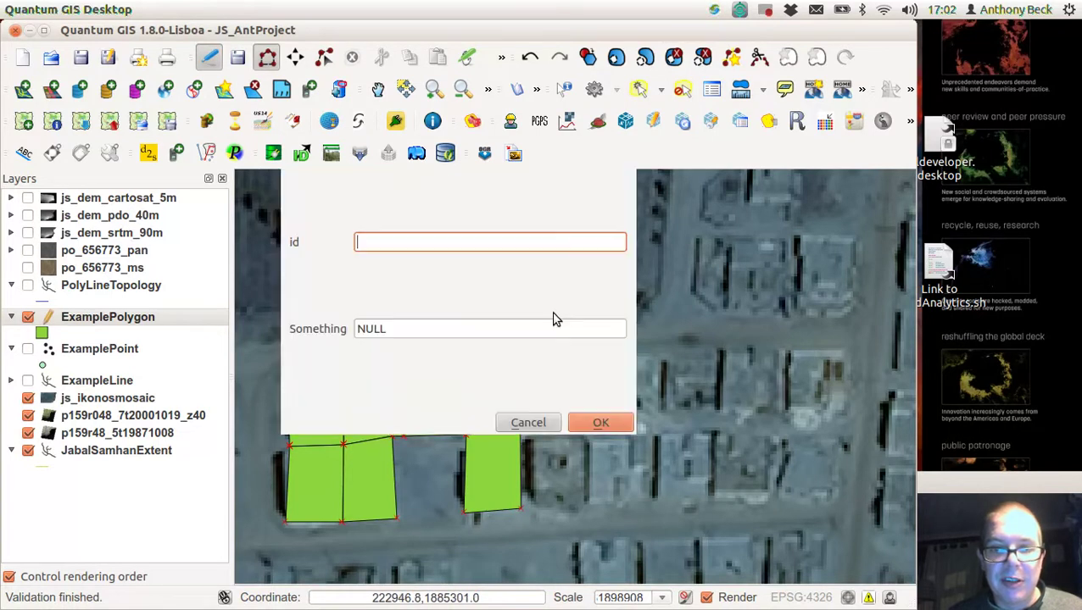
pyautogui.click(600, 423)
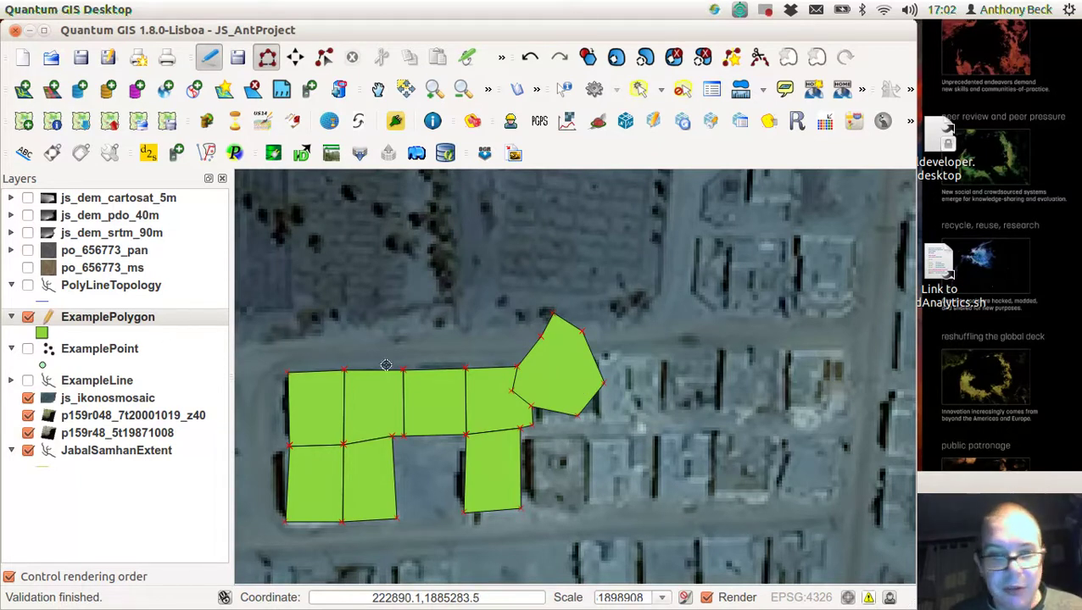
# Set the ExamplePolygon layer's fill transparency to 62% in its Style properties
pyautogui.click(73, 322)
pyautogui.doubleClick(74, 329)
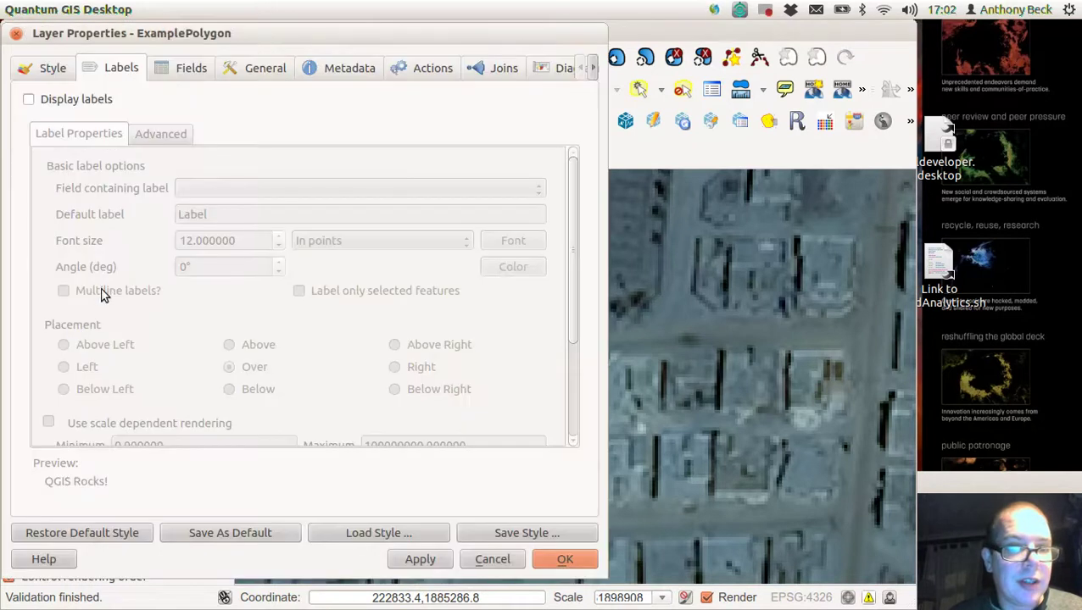
pyautogui.click(47, 74)
pyautogui.moveTo(267, 194); pyautogui.dragTo(346, 194)
pyautogui.click(428, 563)
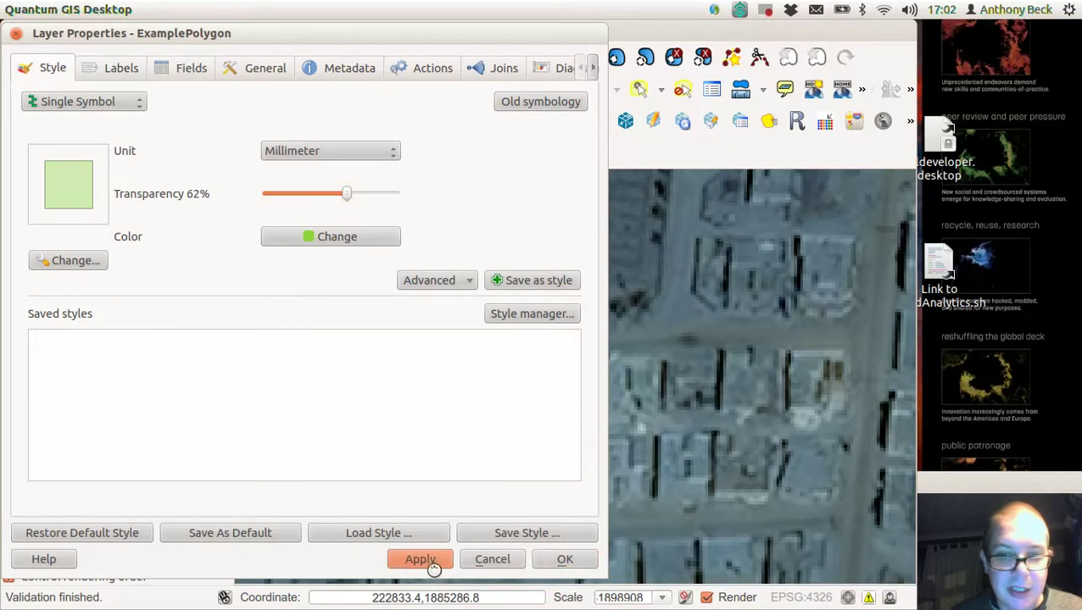
pyautogui.click(569, 563)
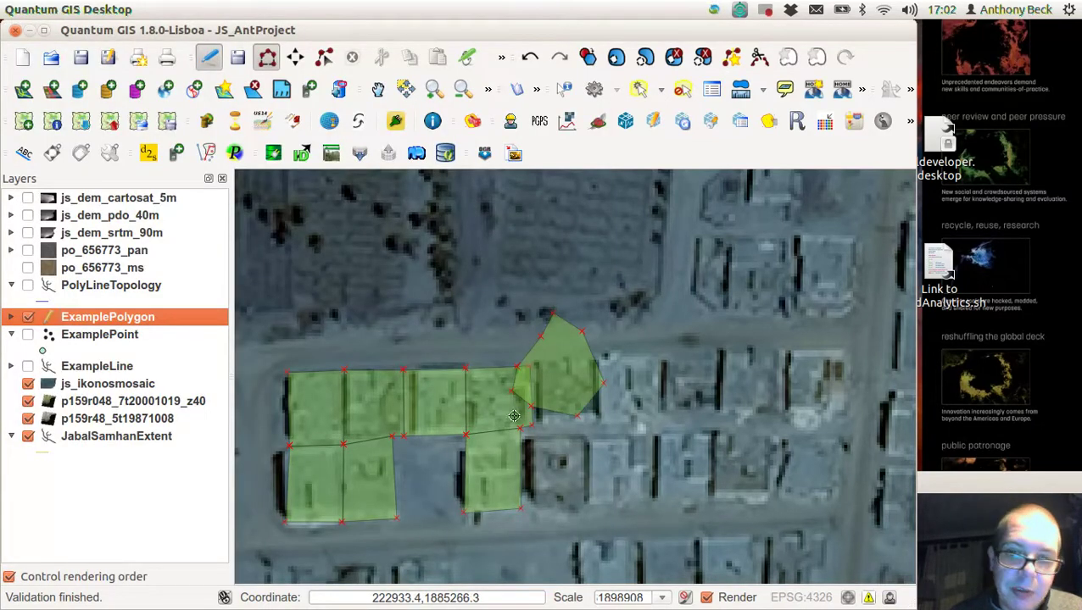
# Trace the narrow angled building along the five-sided building's east side and accept its attributes
pyautogui.click(588, 318)
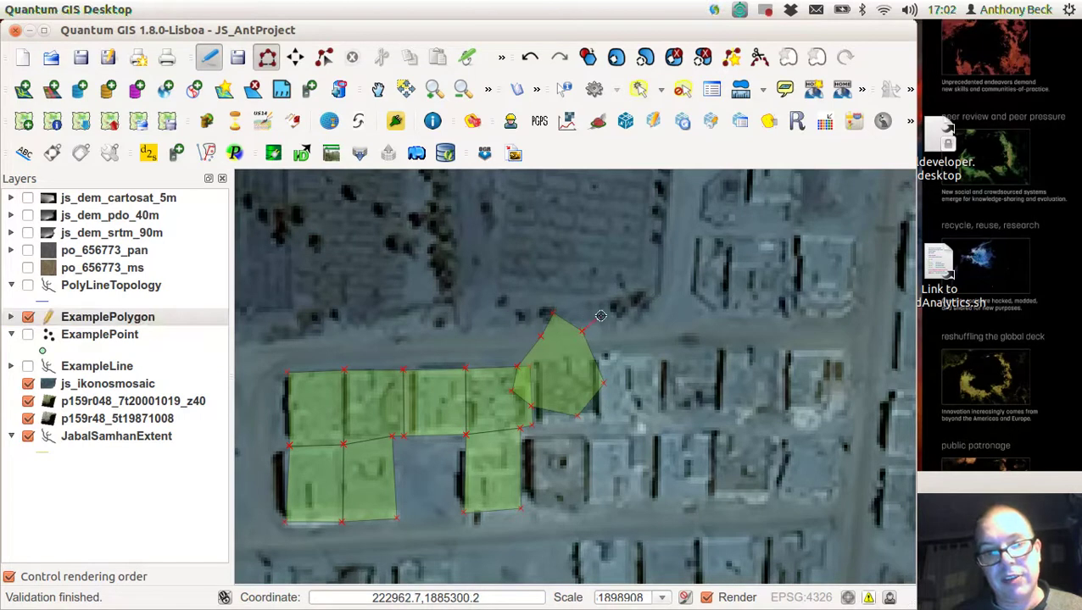
pyautogui.click(605, 319)
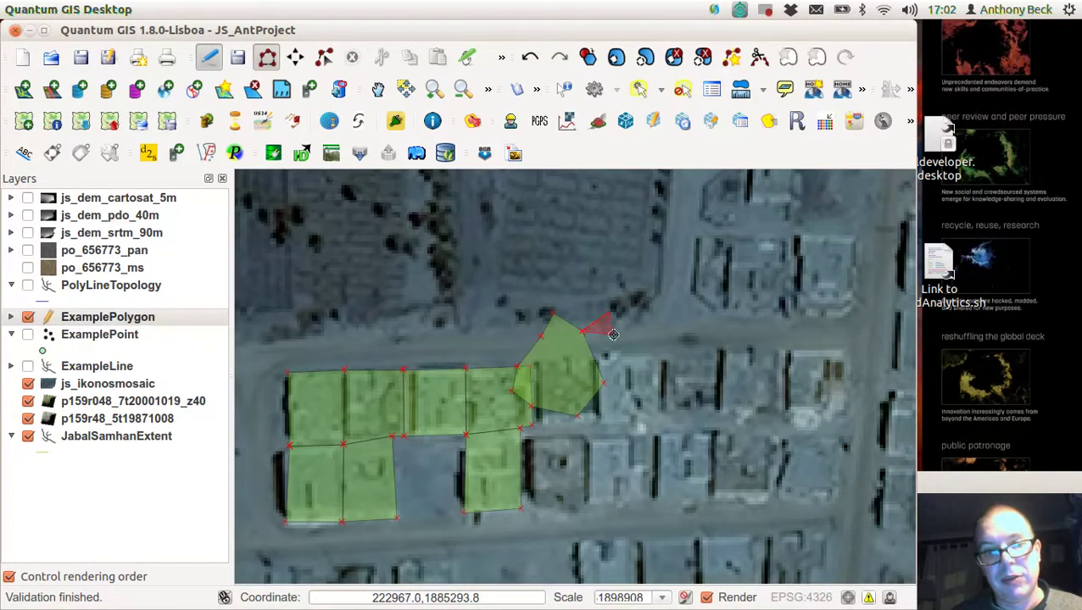
pyautogui.click(640, 405)
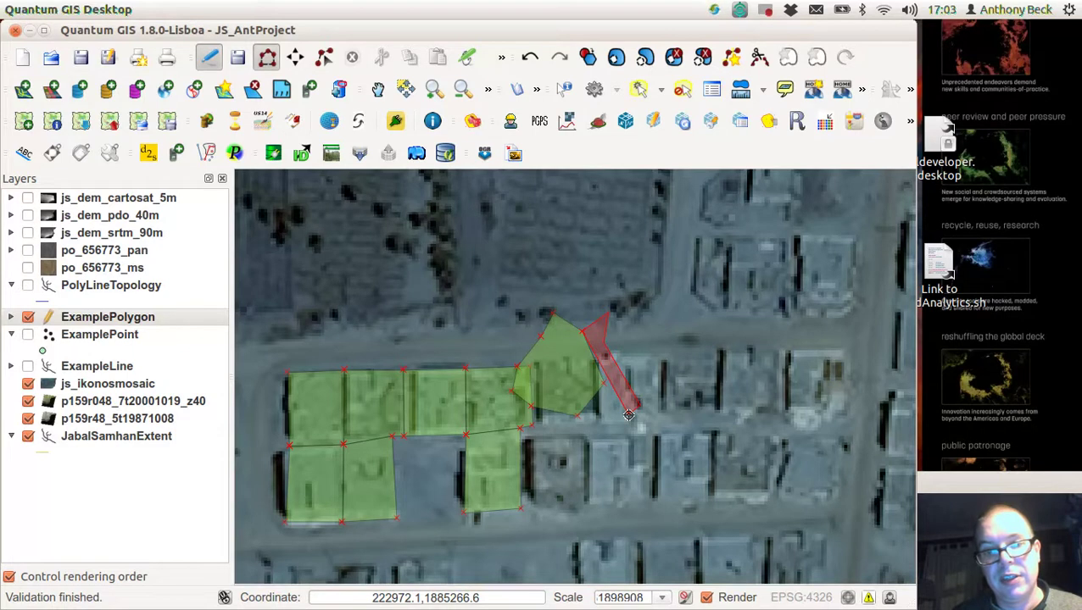
pyautogui.rightClick(628, 414)
pyautogui.click(589, 428)
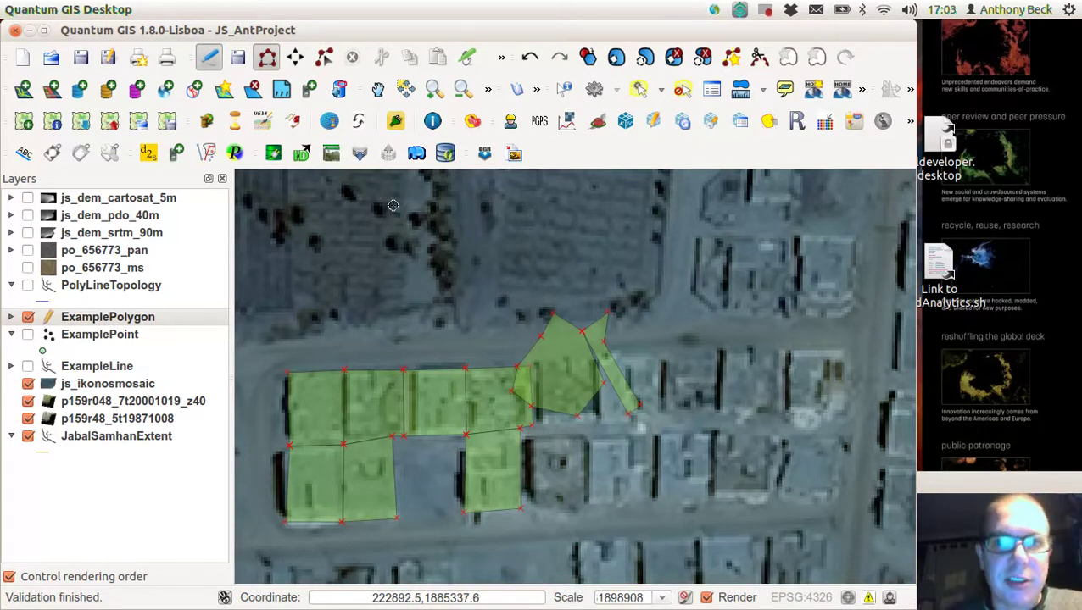
pyautogui.click(764, 11)
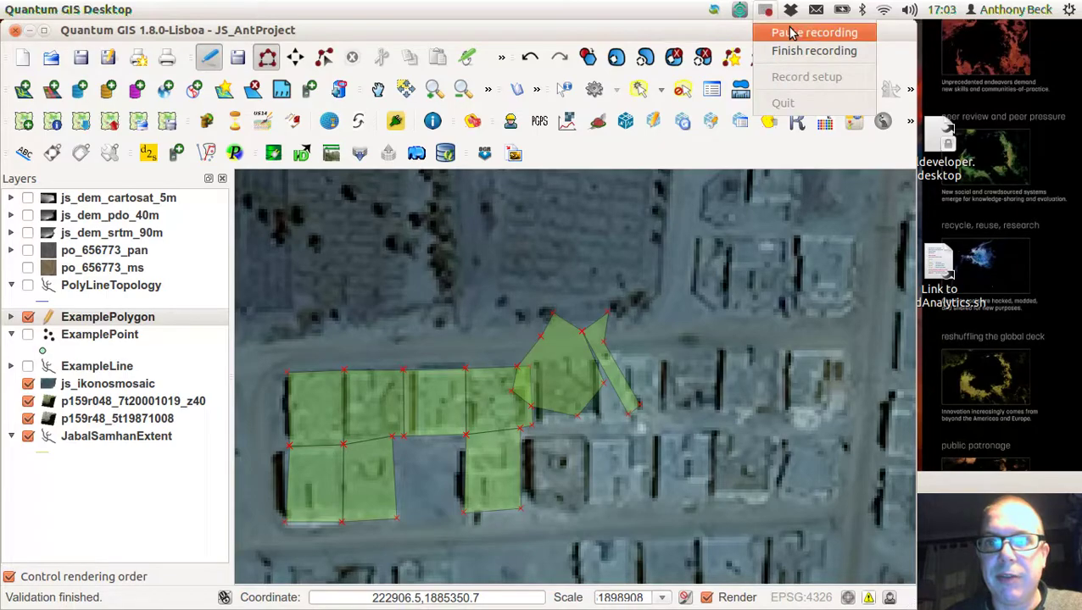